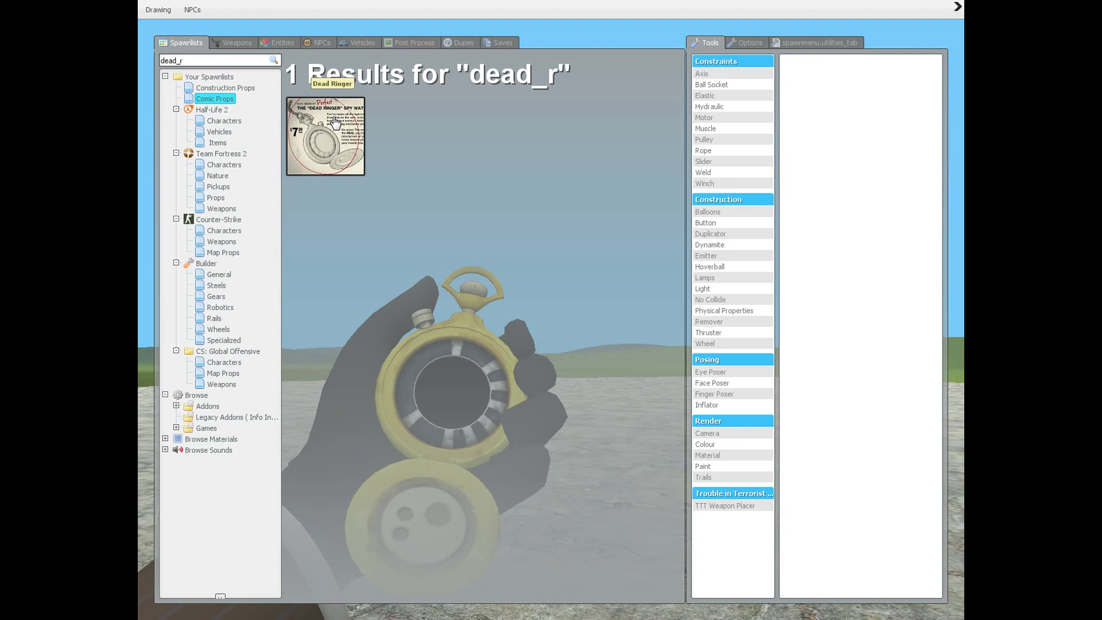
Close the 'dead_r' item search and return to the field holding the Dead Ringer.
key("q")
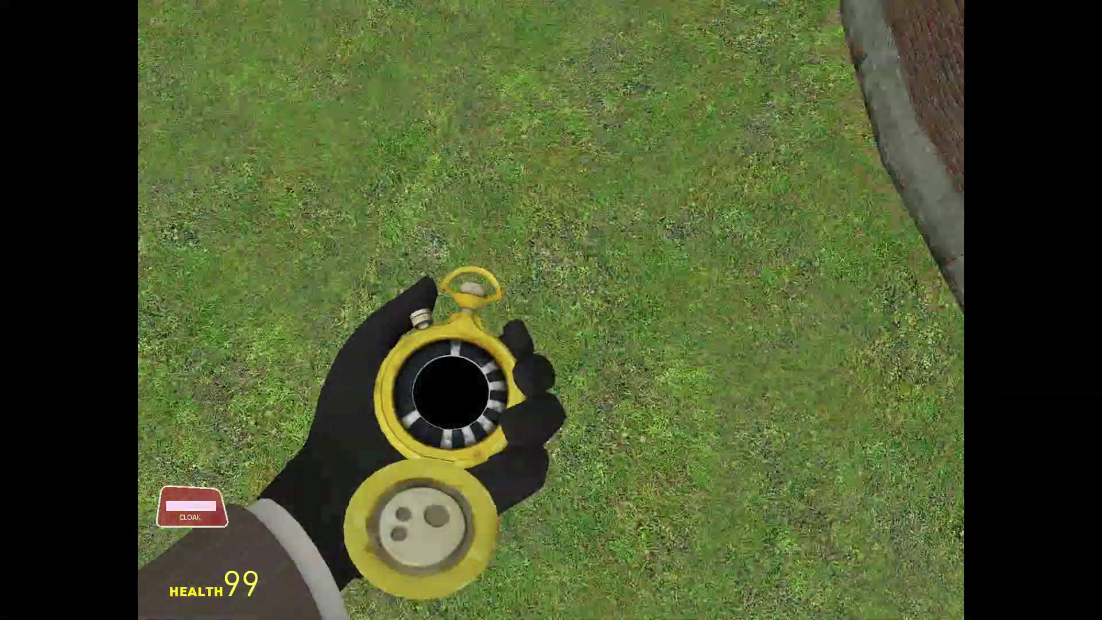
Feign death with the Dead Ringer, approach the fake ragdoll, then uncloak.
right_click(552, 311)
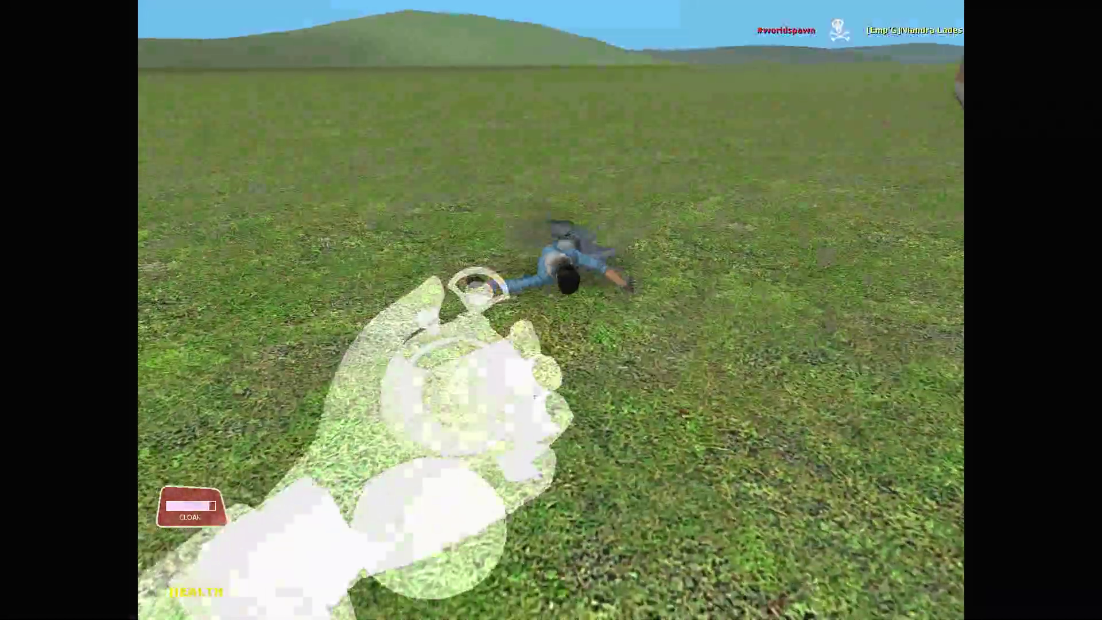
key("w")
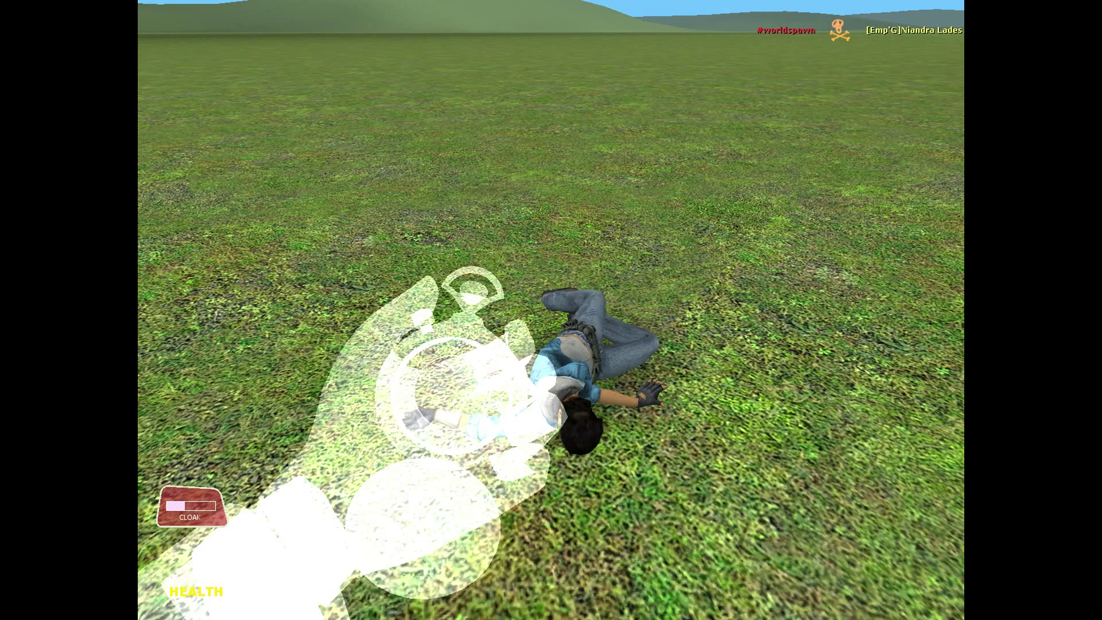
right_click(551, 310)
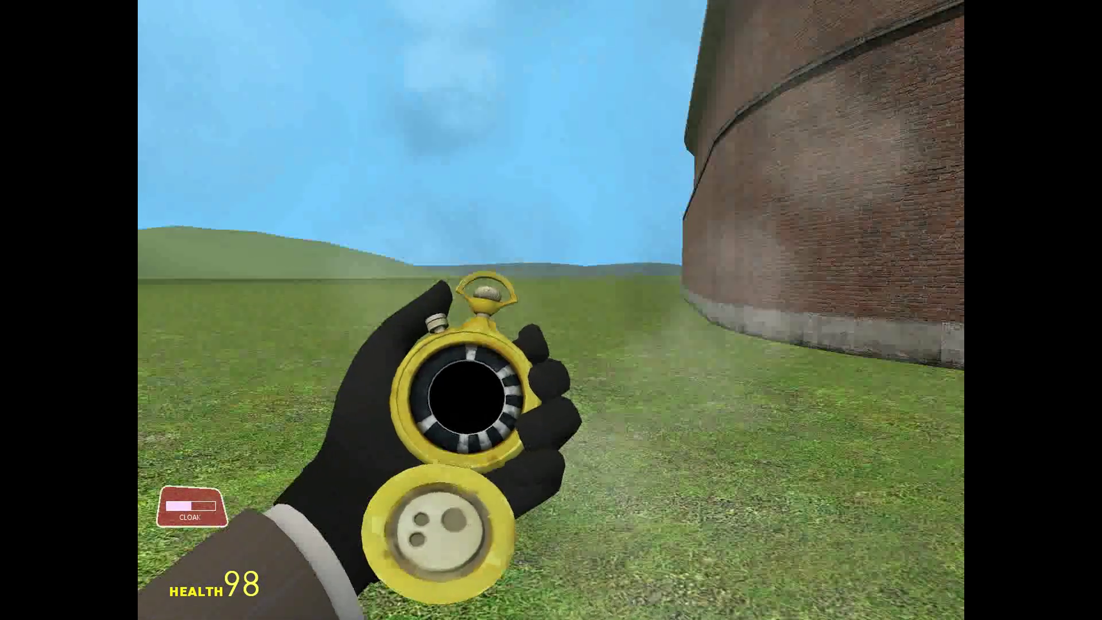
key("w")
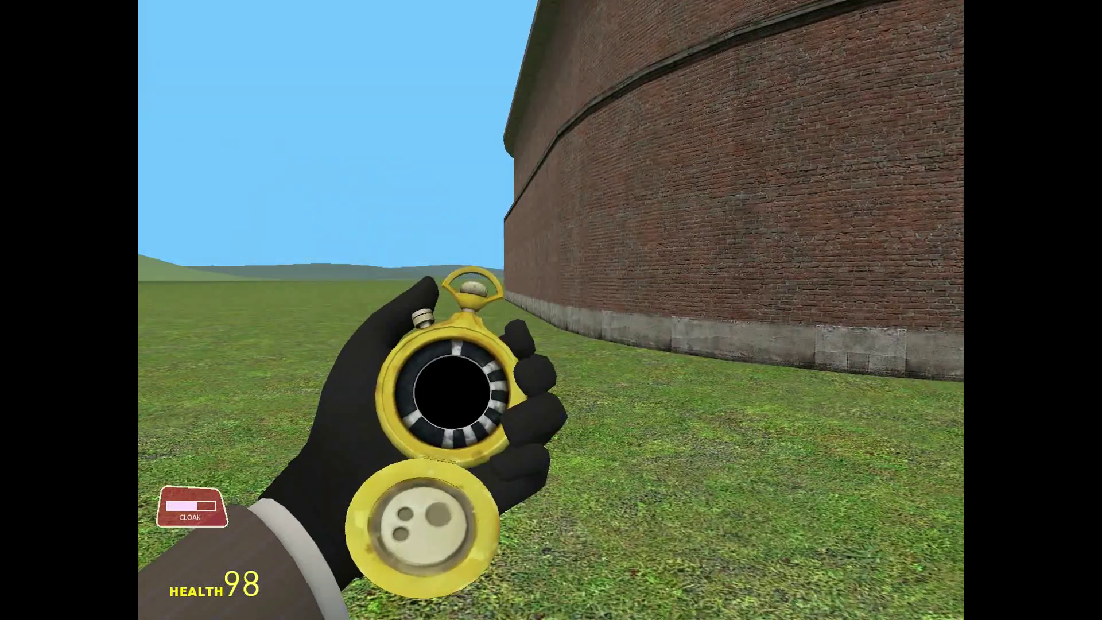
Run 'sv_cheats 1' and 'thirdperson' in the console to switch to third-person view.
key("grave")
type("sv_cheats")
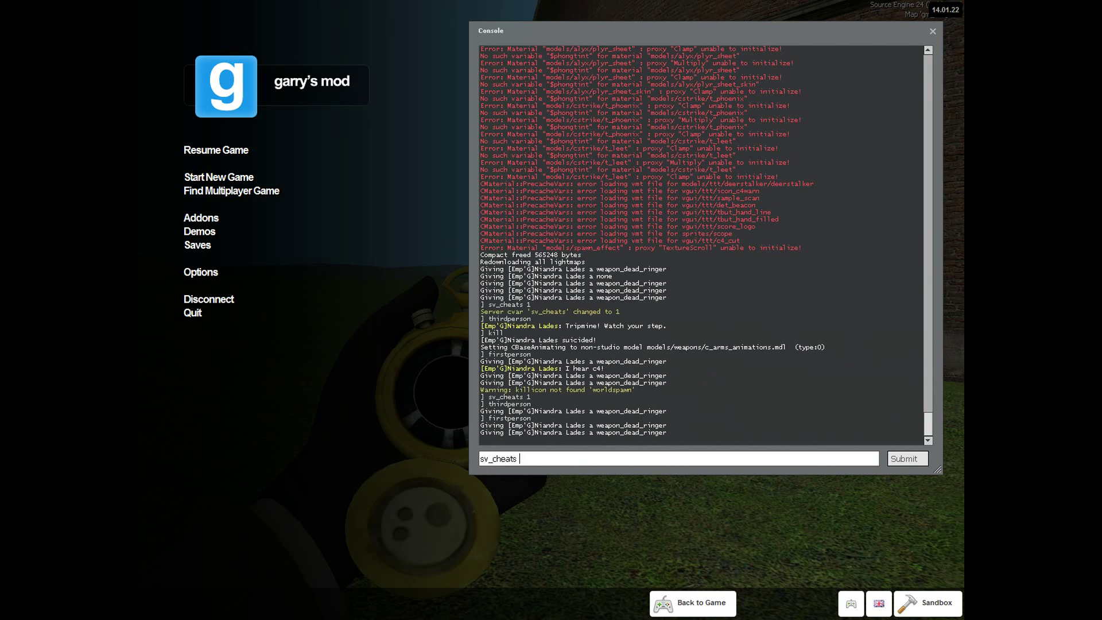
type("1")
key("Return")
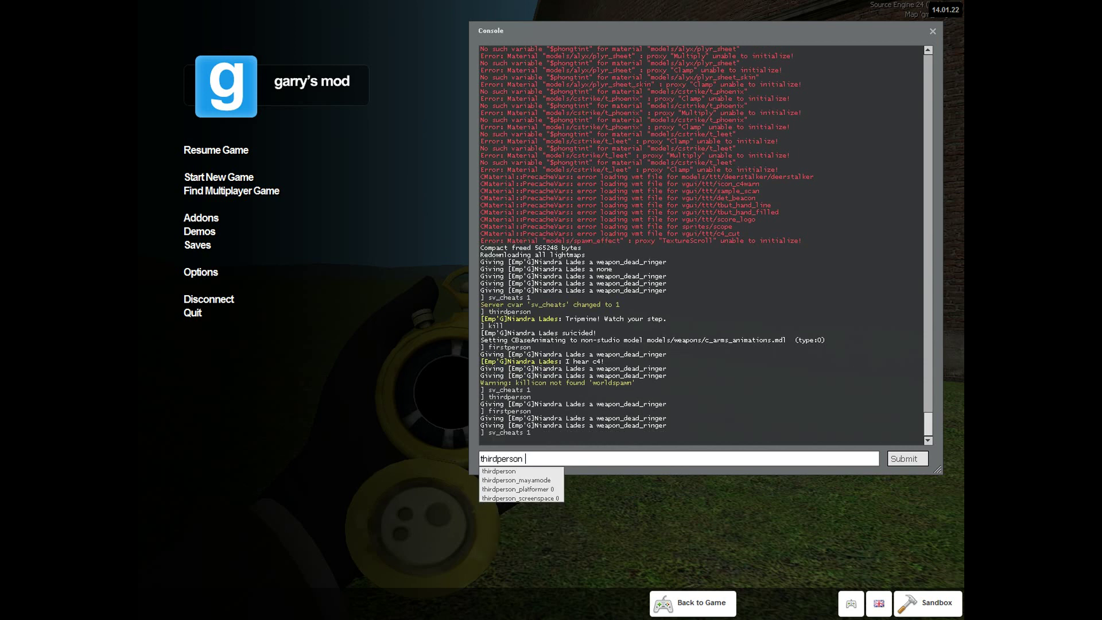
key("Return")
key("grave")
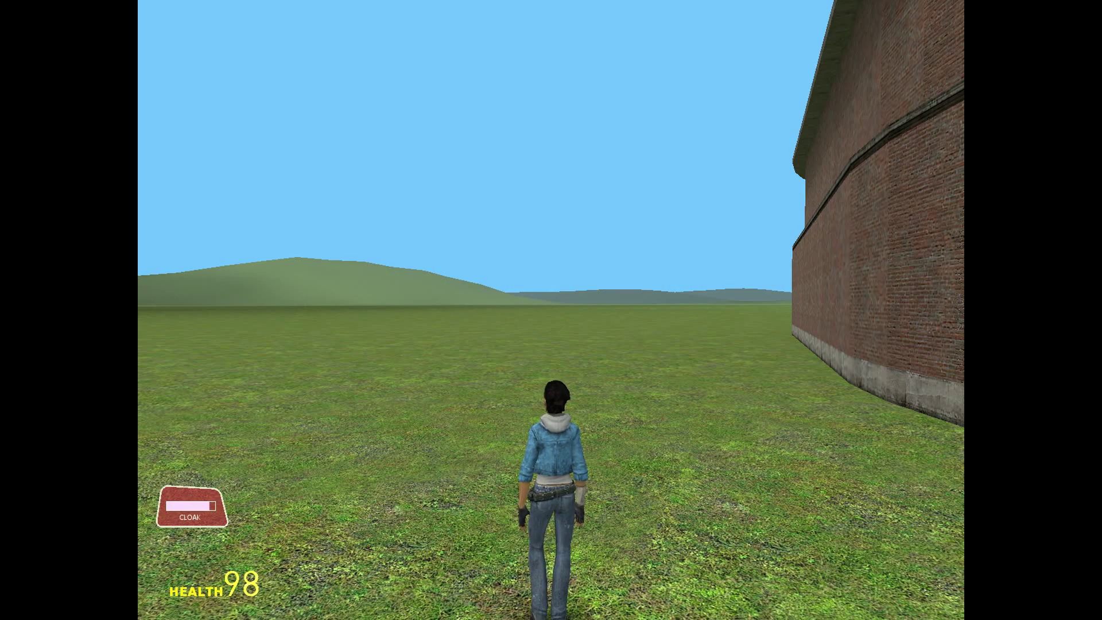
Run across the field and fake another death, reappearing in smoke.
key("w")
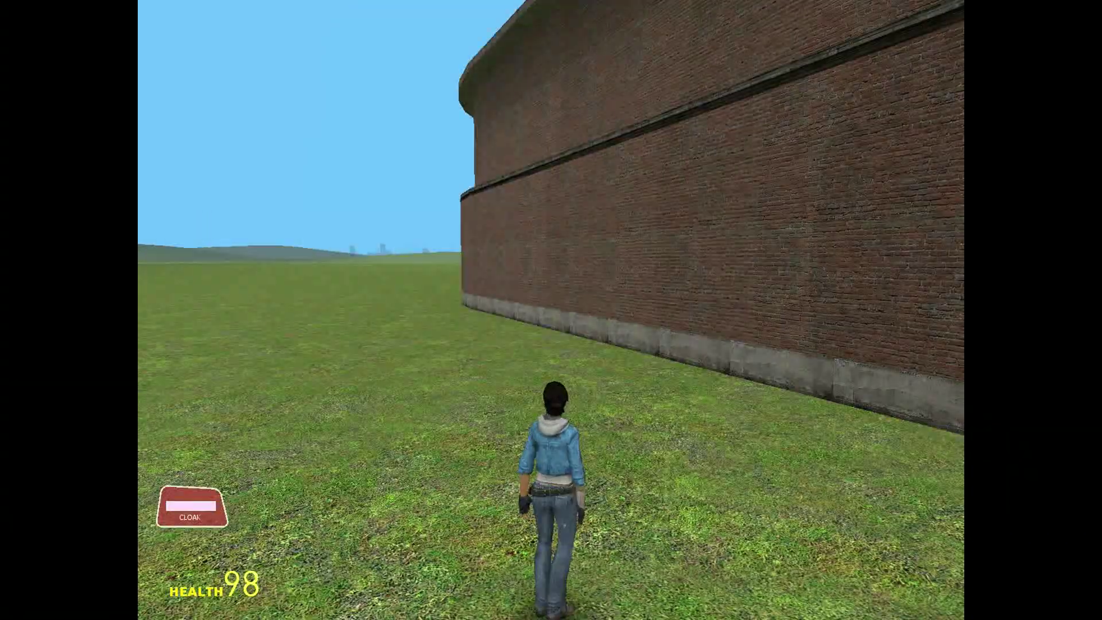
key("w")
key("w")
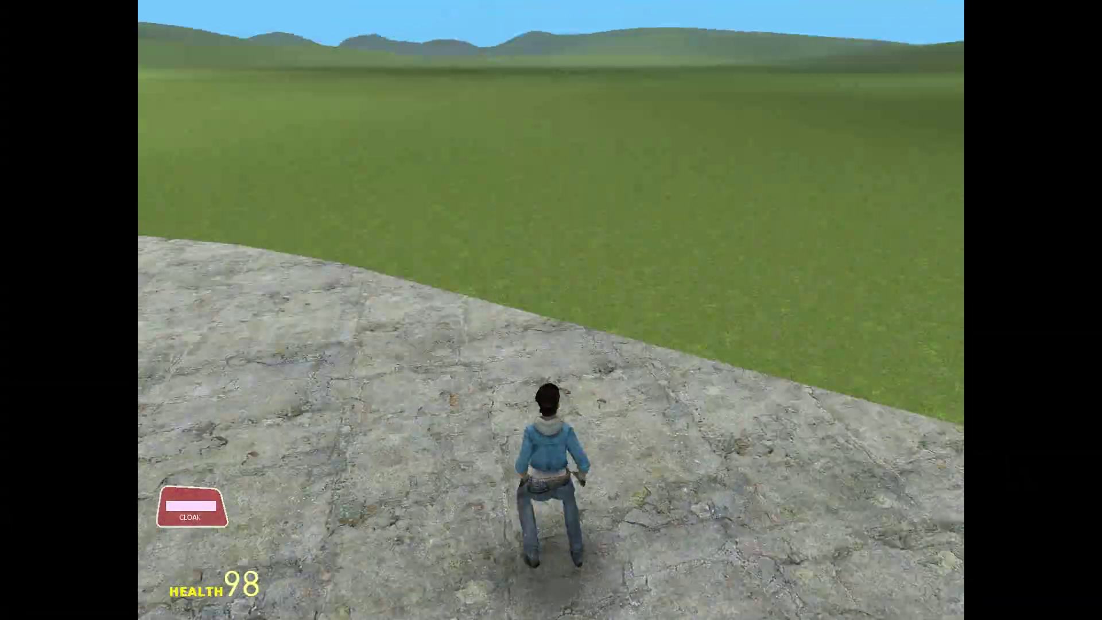
key("w")
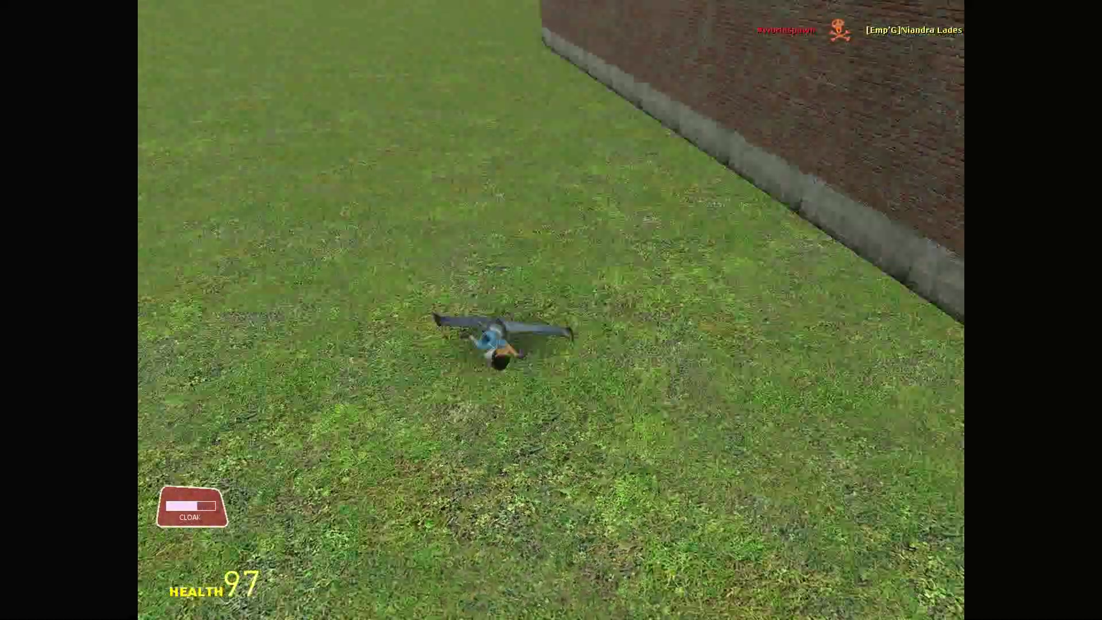
key("space")
Climb the brick wall onto the tower's roof and run across it.
key("w")
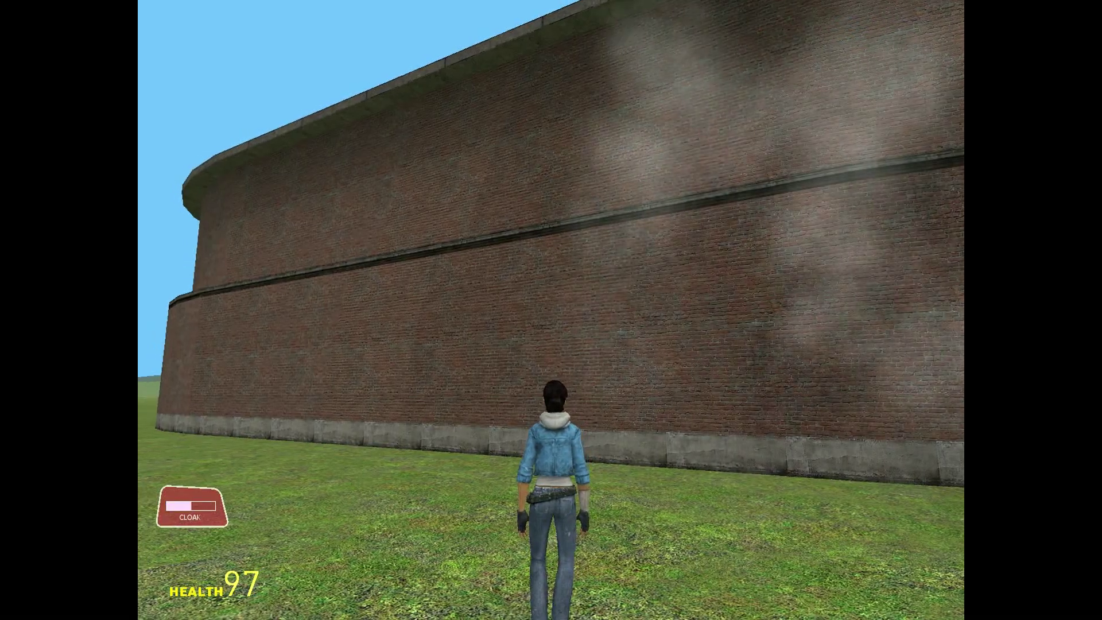
key("w")
key("space")
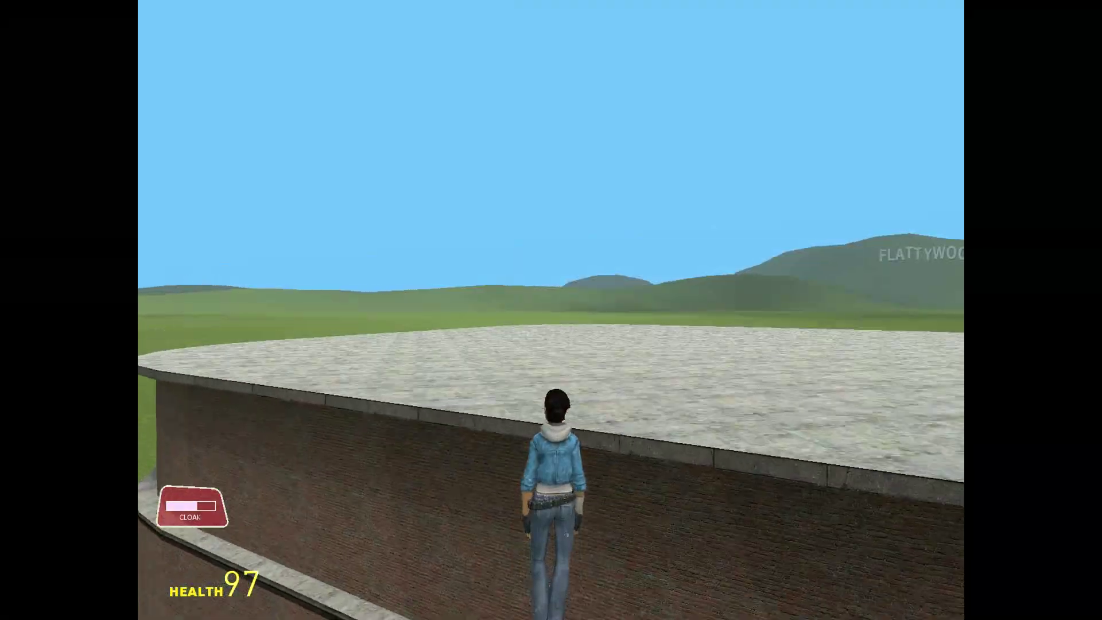
key("w")
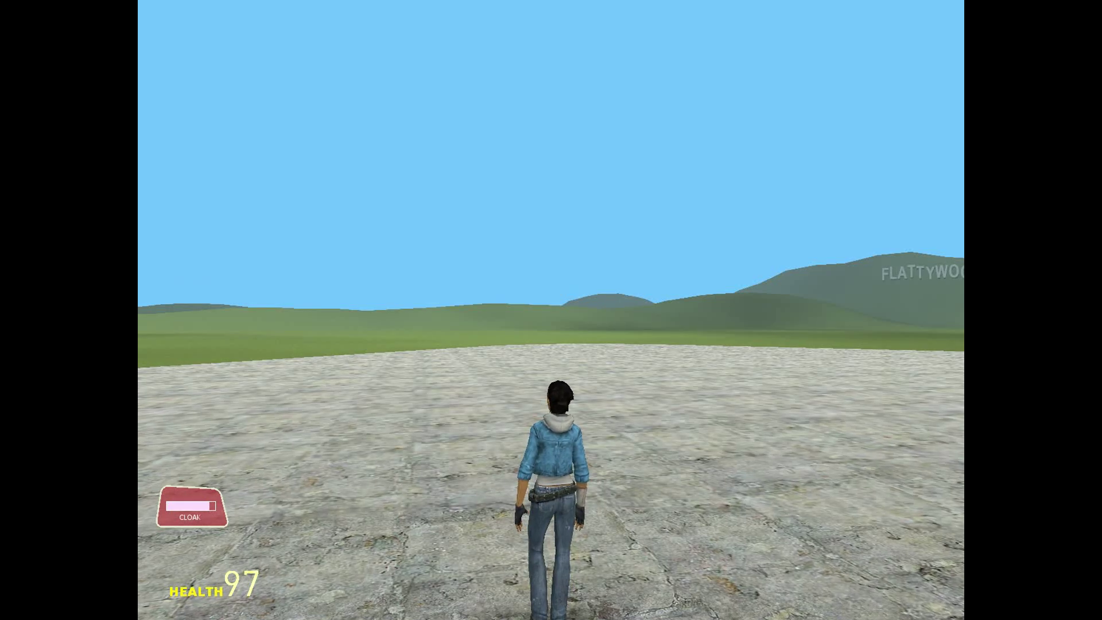
key("w")
key("w")
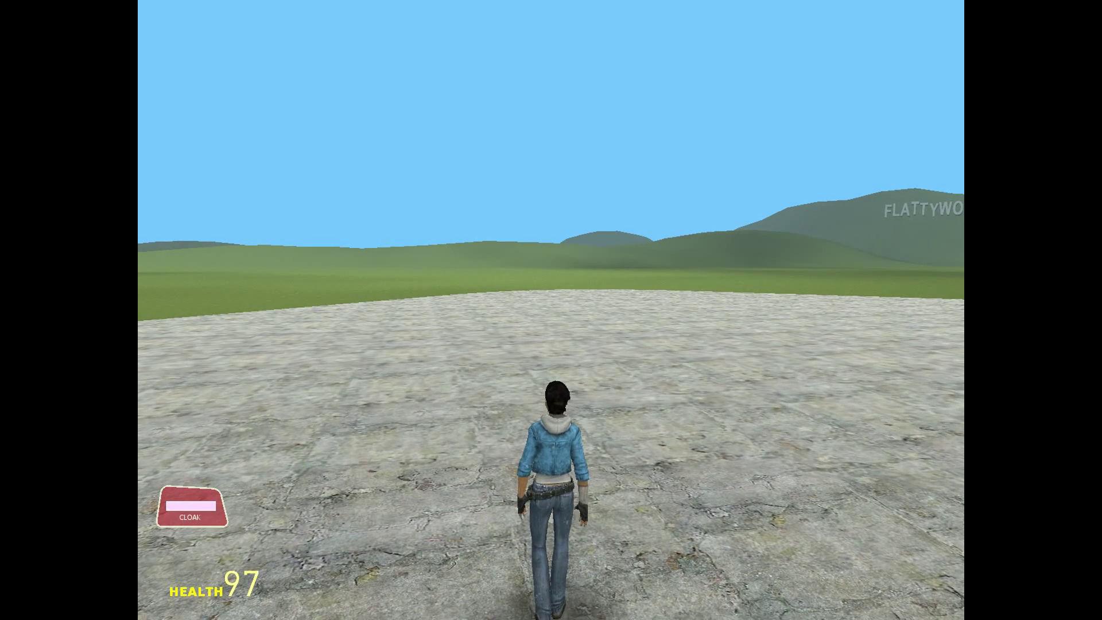